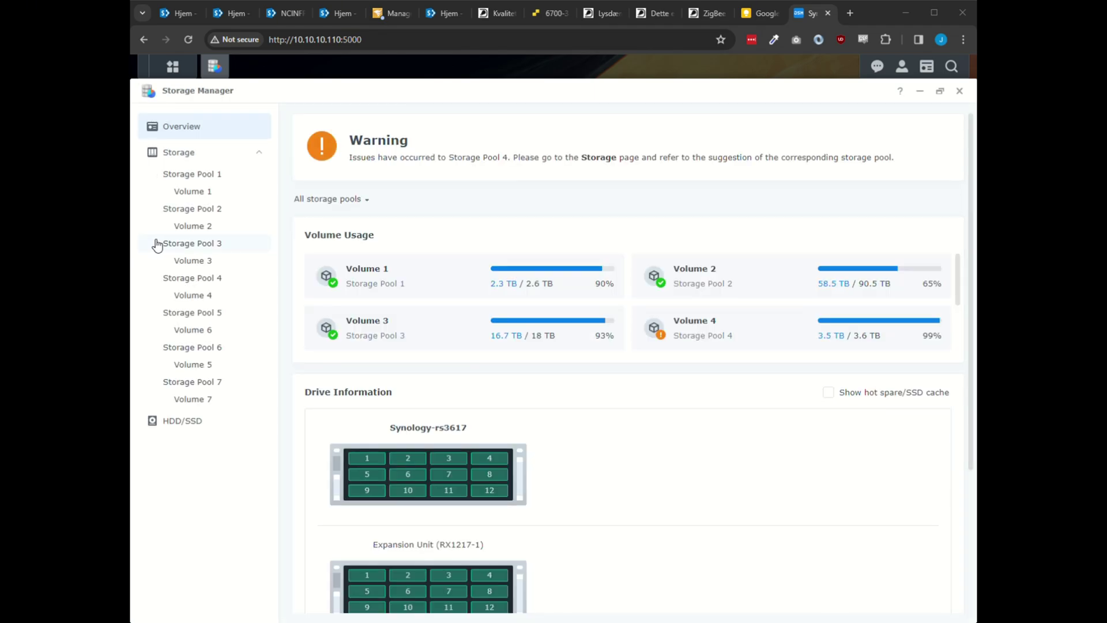
- Remove the read-write SSD cache from Volume 2, authorizing it with the DSM account password and declining to save that password
{"action": "left_click", "coordinate": [199, 226]}
{"action": "left_click", "coordinate": [459, 215]}
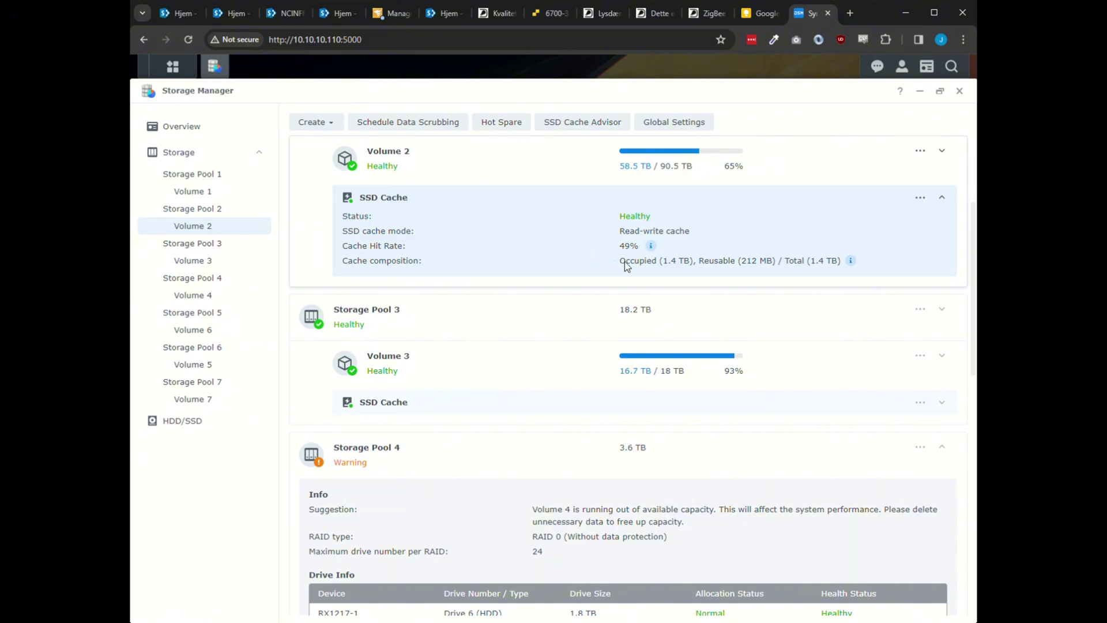
{"action": "left_click", "coordinate": [921, 198]}
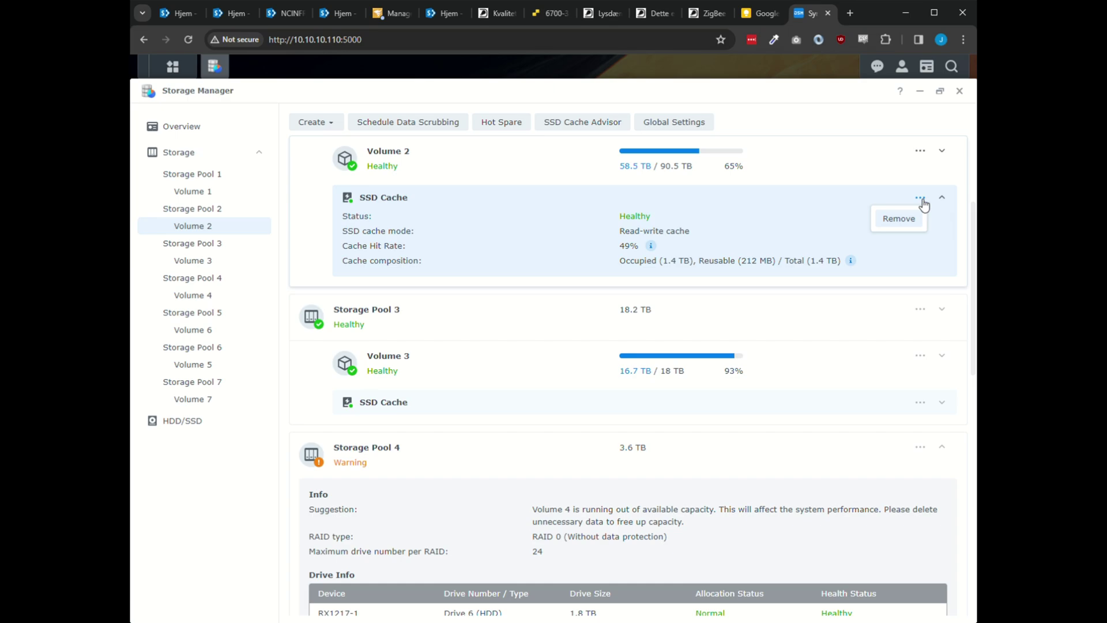
{"action": "left_click", "coordinate": [901, 223]}
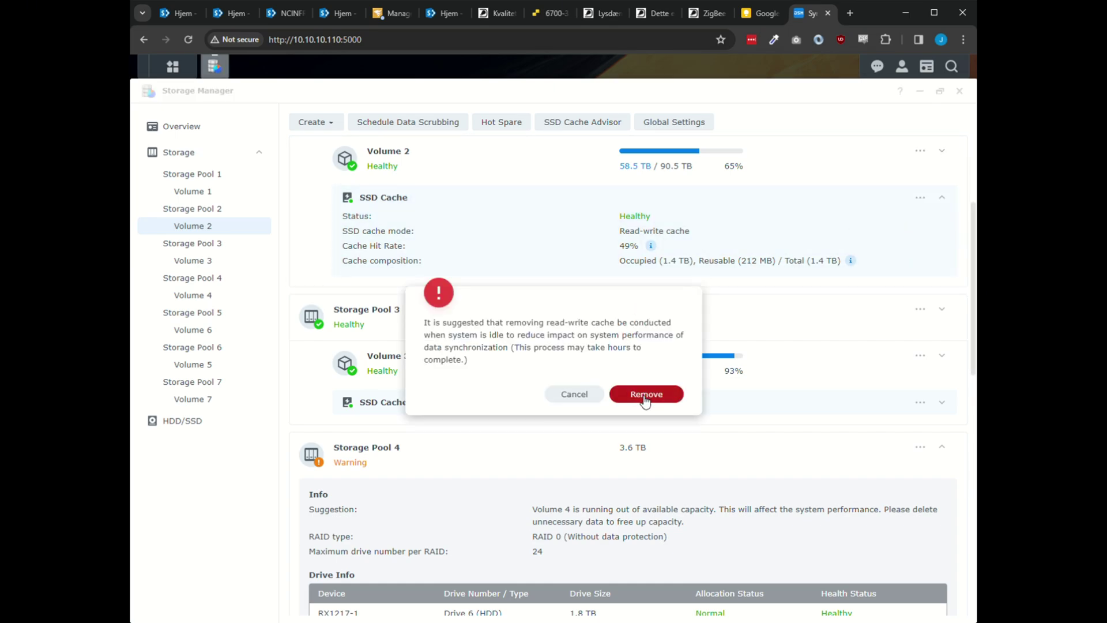
{"action": "left_click", "coordinate": [645, 395]}
{"action": "left_click", "coordinate": [588, 354]}
{"action": "type", "text": "•"}
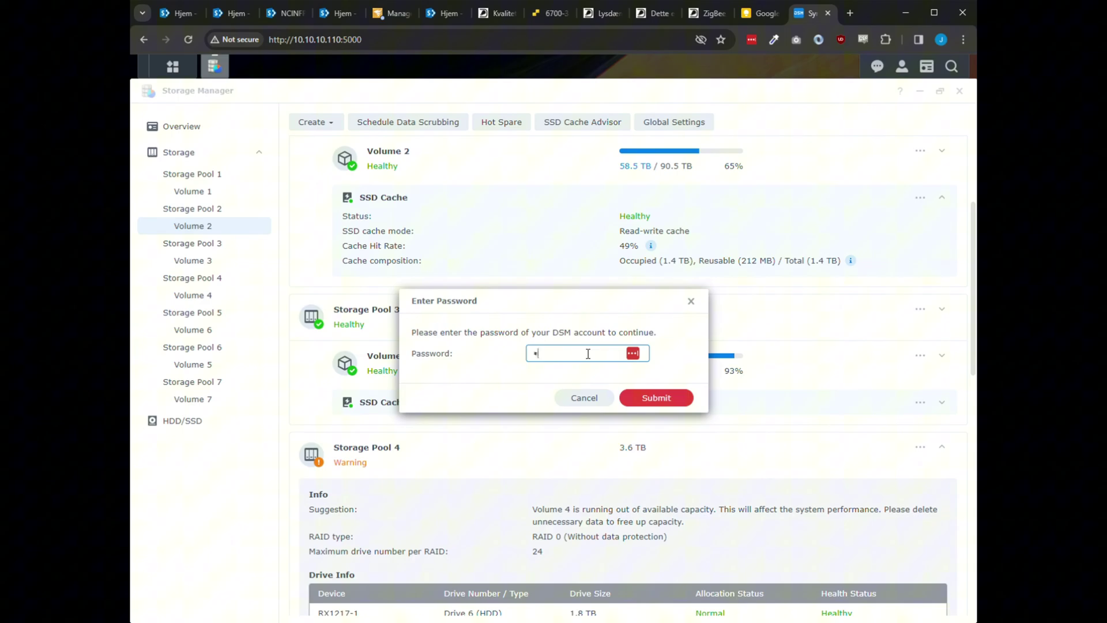
{"action": "type", "text": "••••••••••"}
{"action": "left_click", "coordinate": [661, 398]}
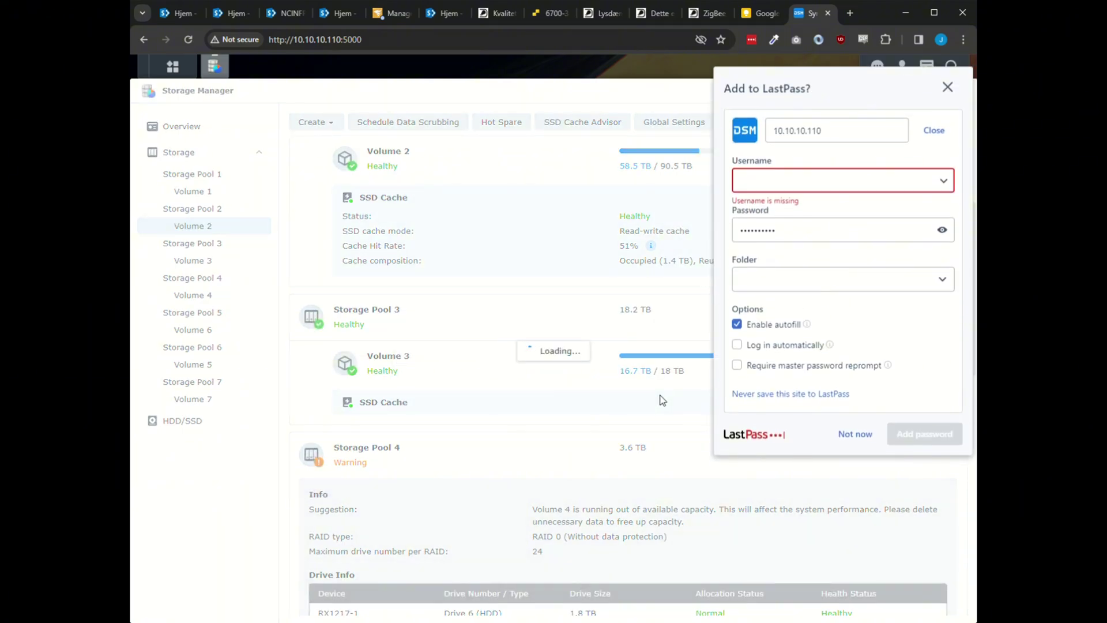
{"action": "left_click", "coordinate": [881, 437]}
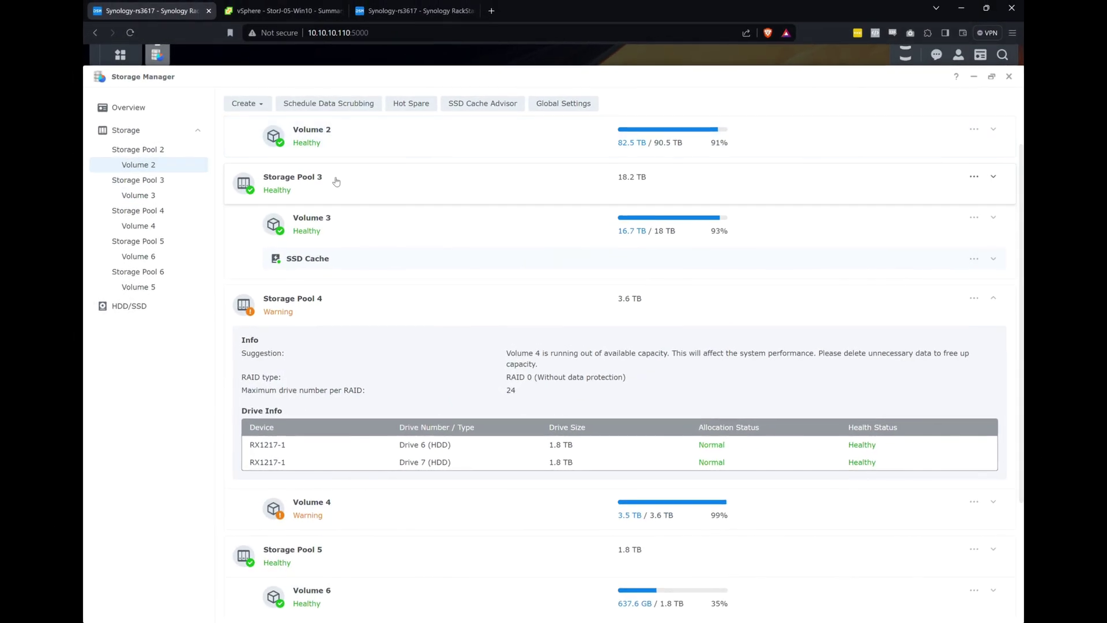
- Expand Volume 2's info and locate the uninitialized SSD in Drive 6 by switching its indicator color for 1 minute
{"action": "scroll", "coordinate": [340, 179], "scroll_direction": "up", "scroll_amount": 1}
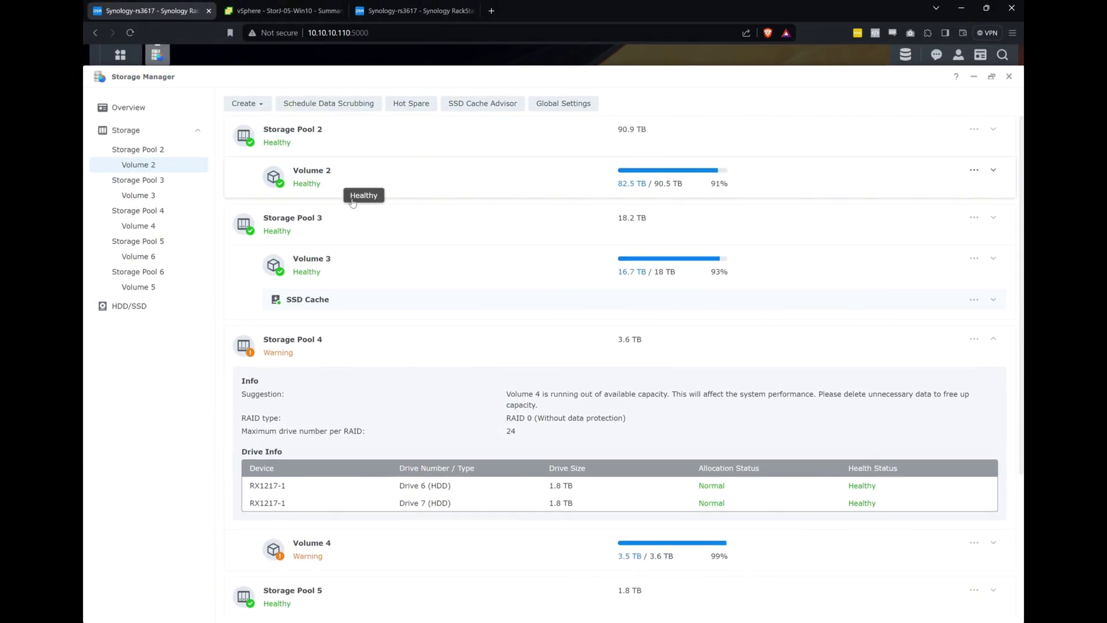
{"action": "left_click", "coordinate": [384, 199]}
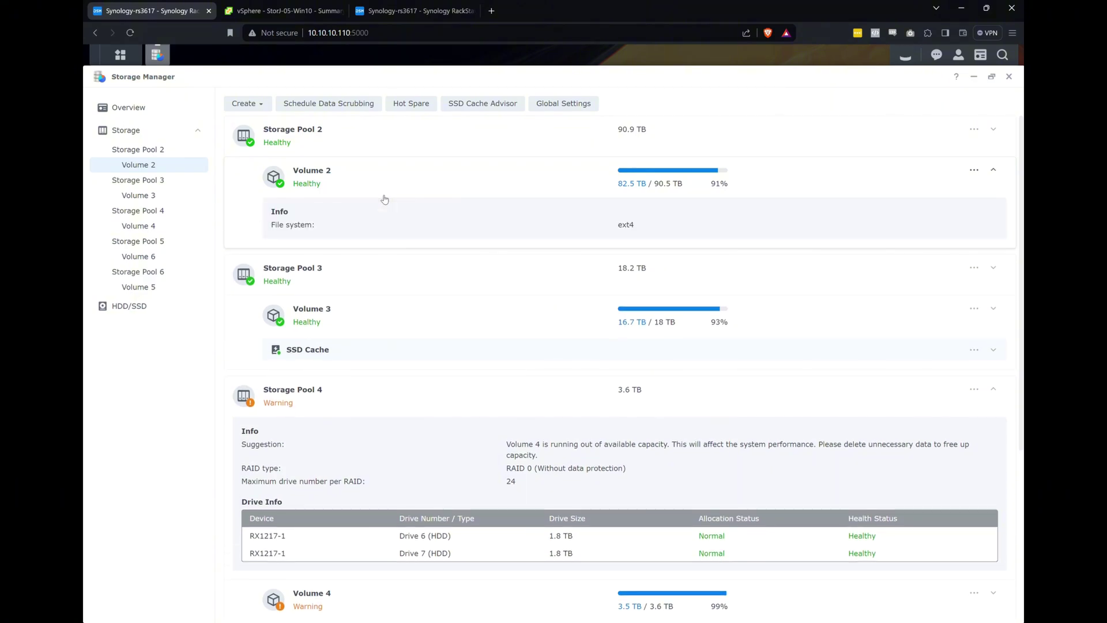
{"action": "left_click", "coordinate": [130, 308]}
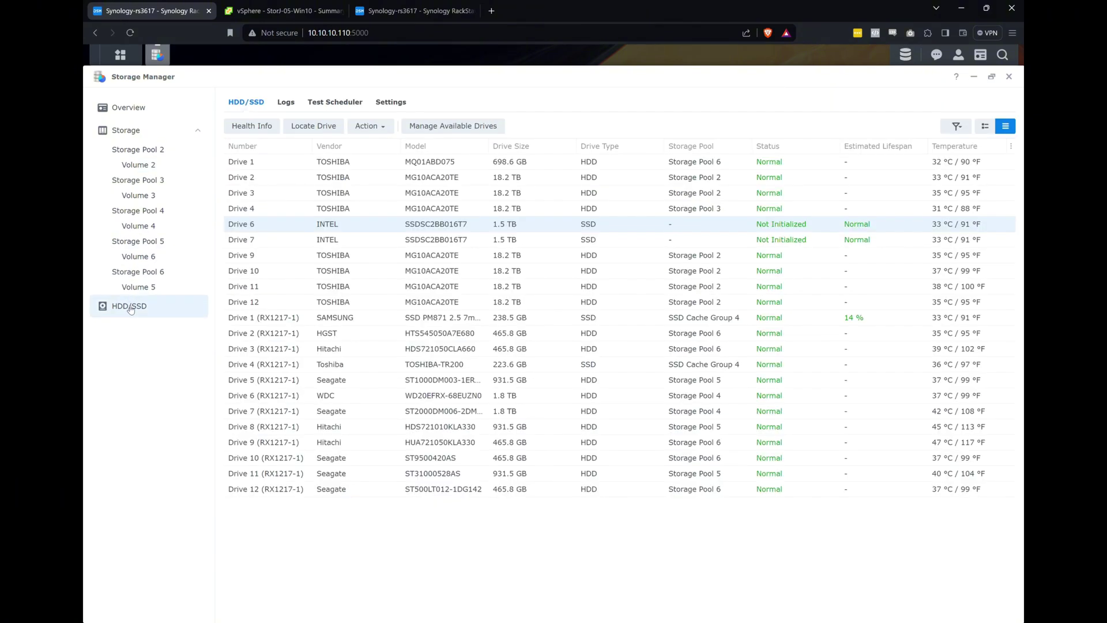
{"action": "right_click", "coordinate": [396, 225]}
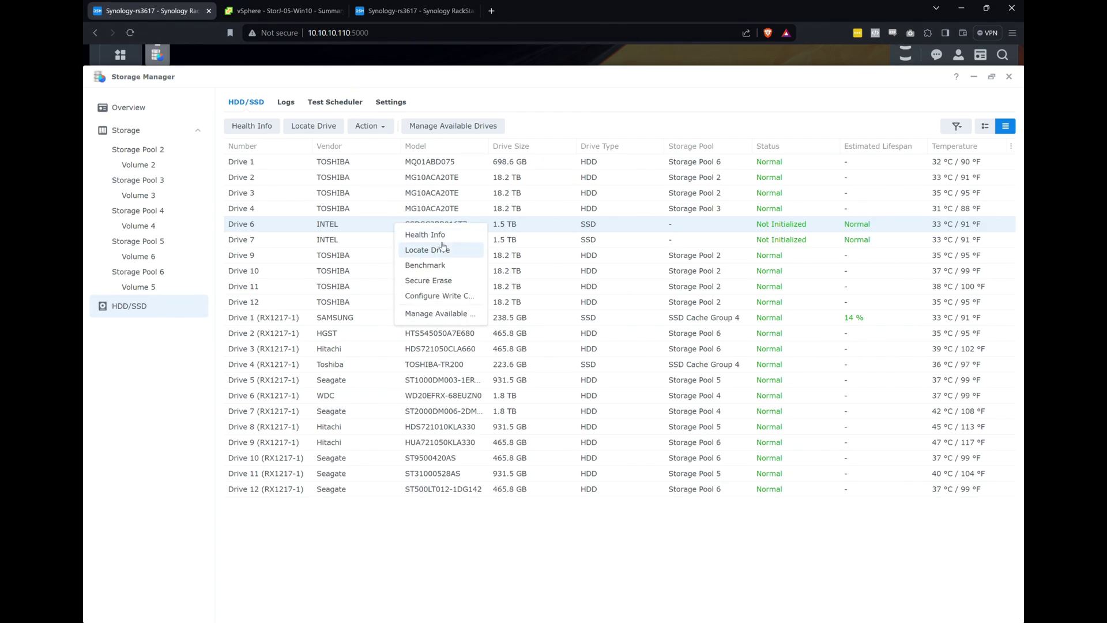
{"action": "left_click", "coordinate": [443, 248]}
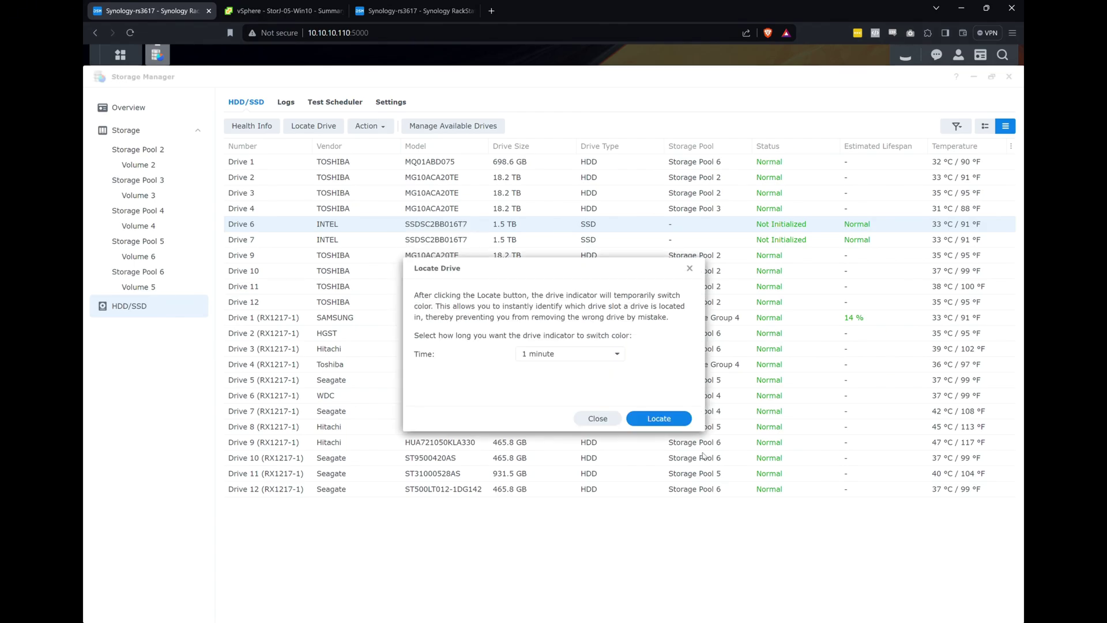
{"action": "left_click", "coordinate": [652, 424]}
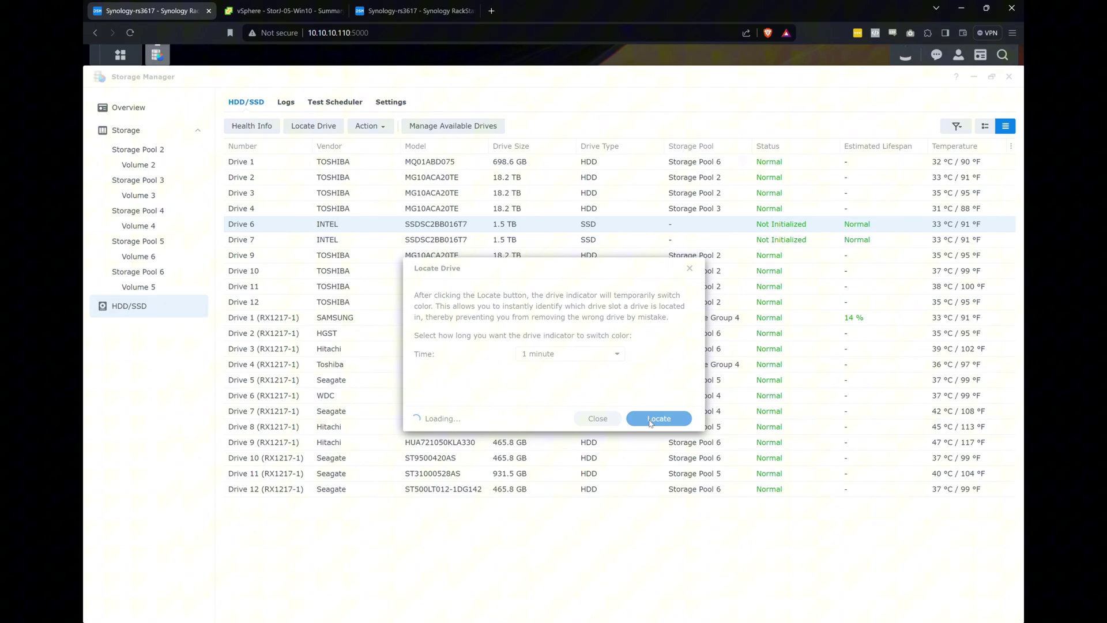
{"action": "left_click", "coordinate": [597, 419]}
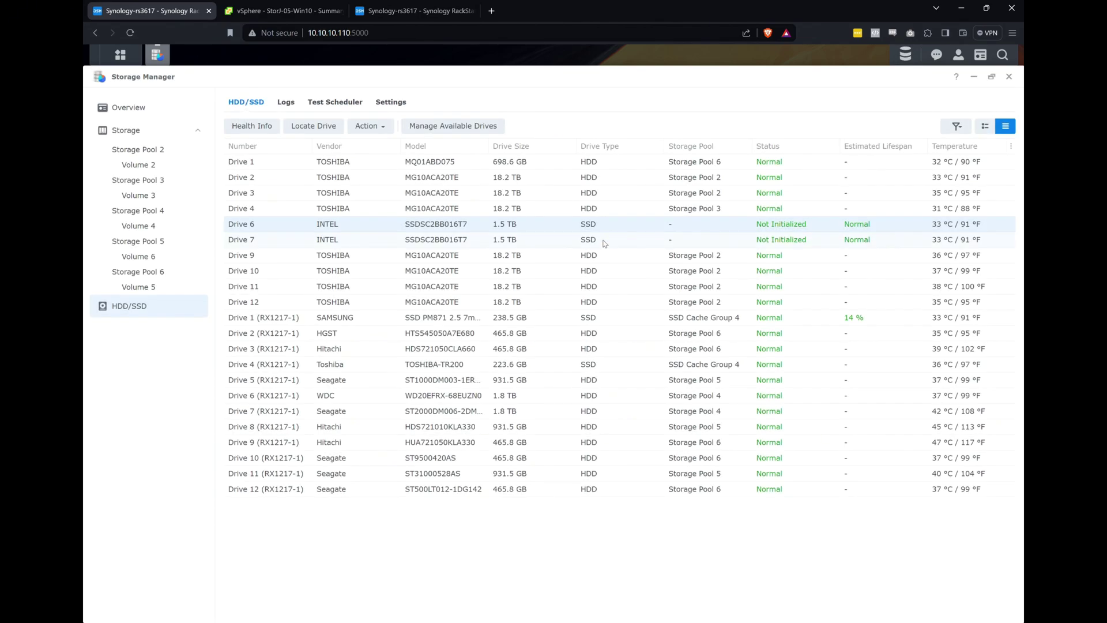
- Locate the uninitialized SSD in Drive 7 by switching its drive indicator color
{"action": "right_click", "coordinate": [603, 242]}
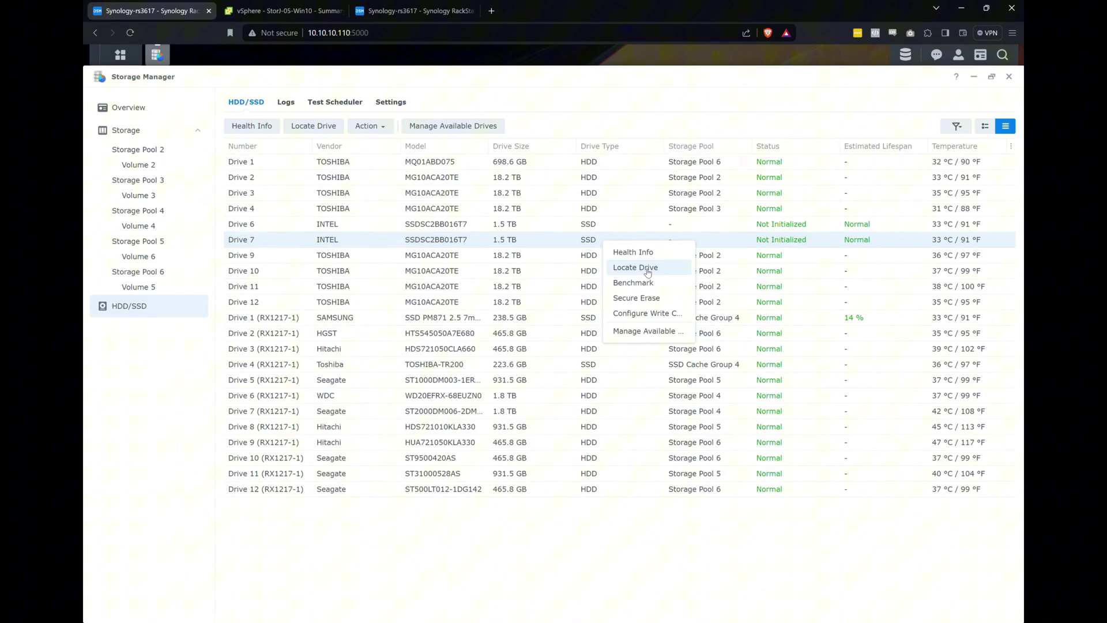
{"action": "left_click", "coordinate": [635, 267]}
{"action": "left_click", "coordinate": [656, 420]}
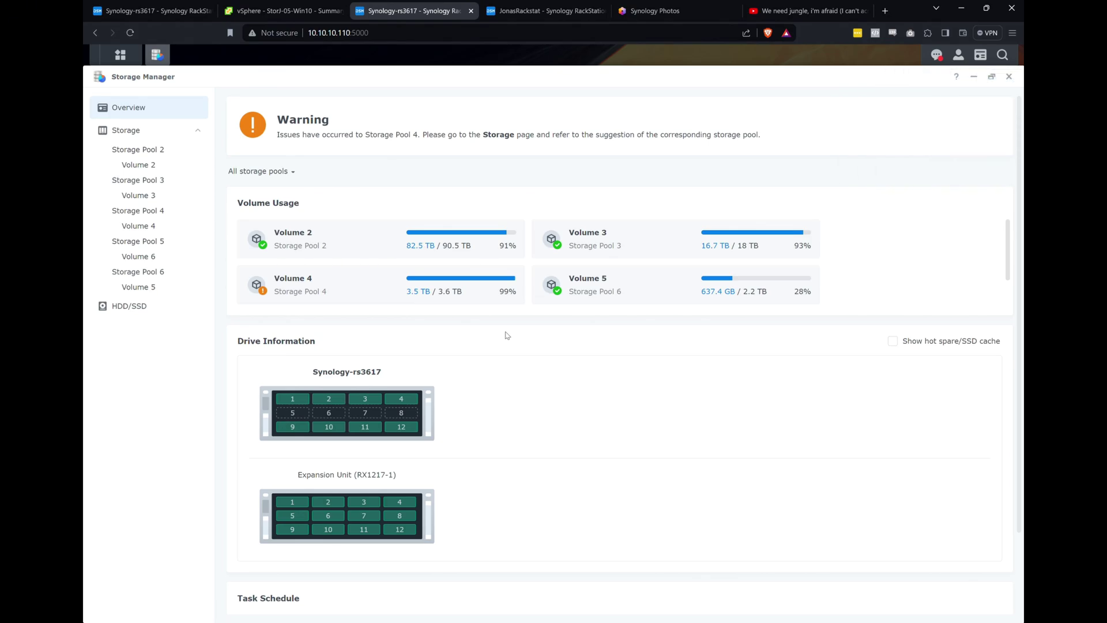
- Start creating an SSD cache on Volume 2 with a new cache group in read-write mode, acknowledging the data loss risk
{"action": "left_click", "coordinate": [507, 335]}
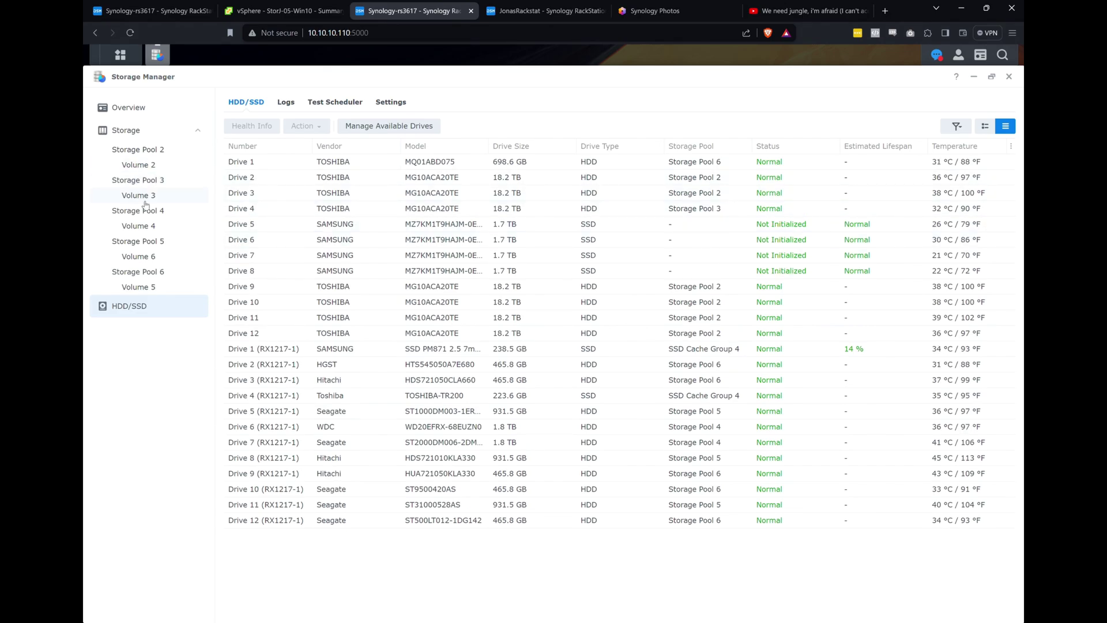
{"action": "left_click", "coordinate": [148, 167]}
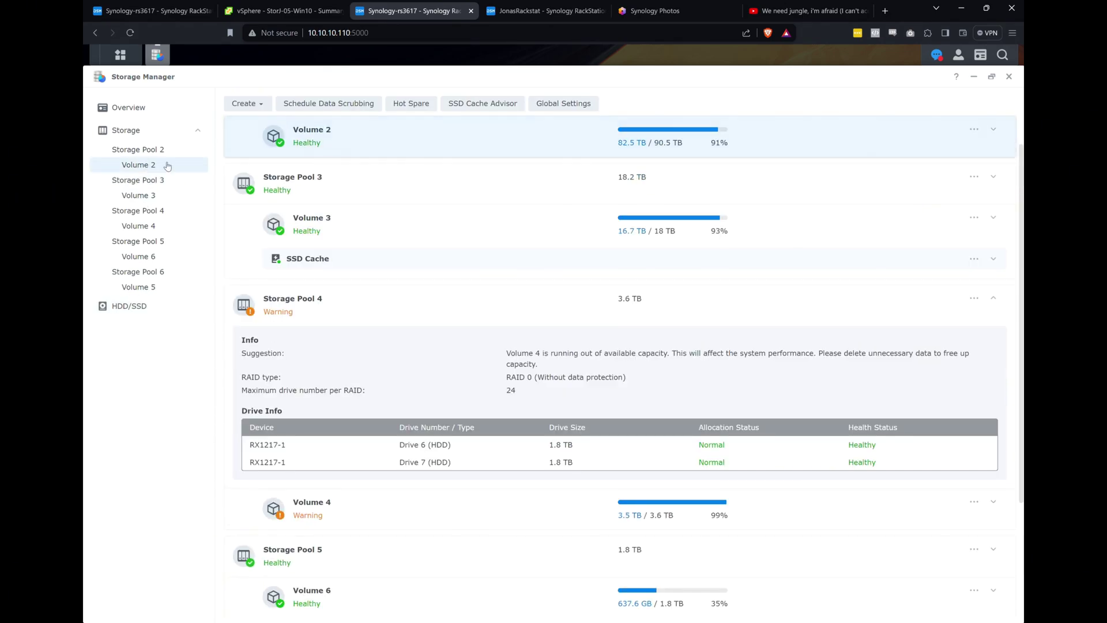
{"action": "left_click", "coordinate": [254, 102]}
{"action": "left_click", "coordinate": [276, 155]}
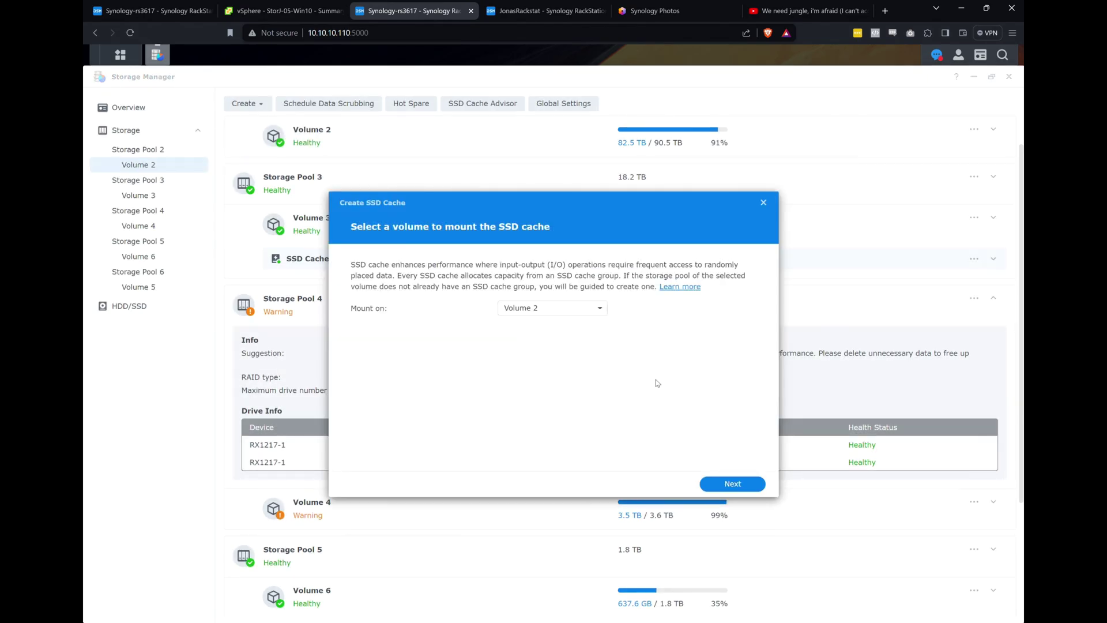
{"action": "left_click", "coordinate": [728, 487]}
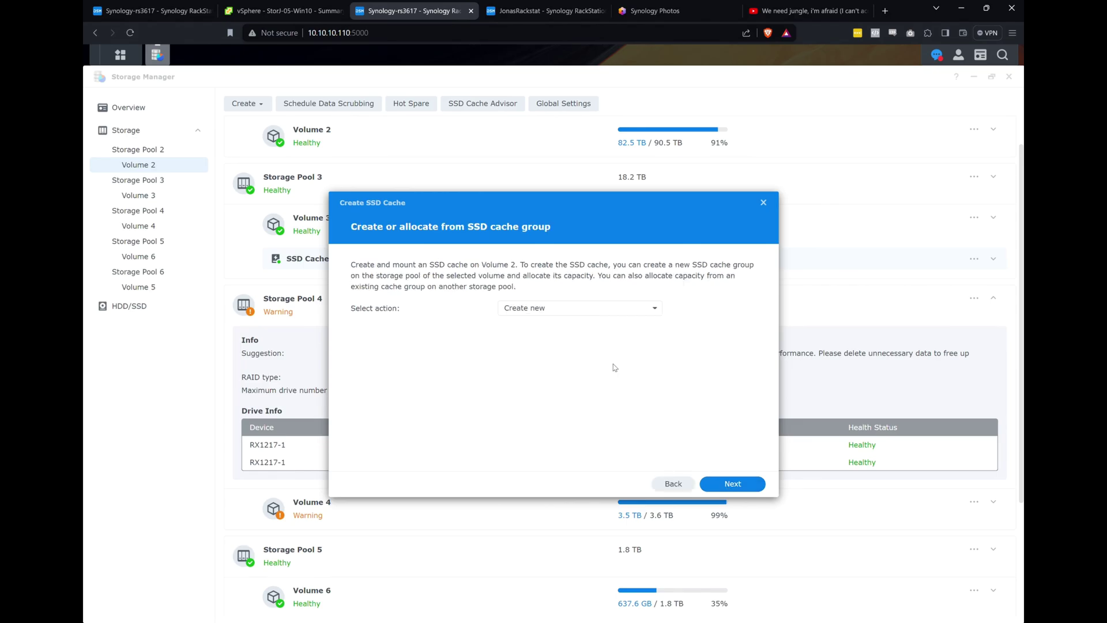
{"action": "left_click", "coordinate": [742, 483]}
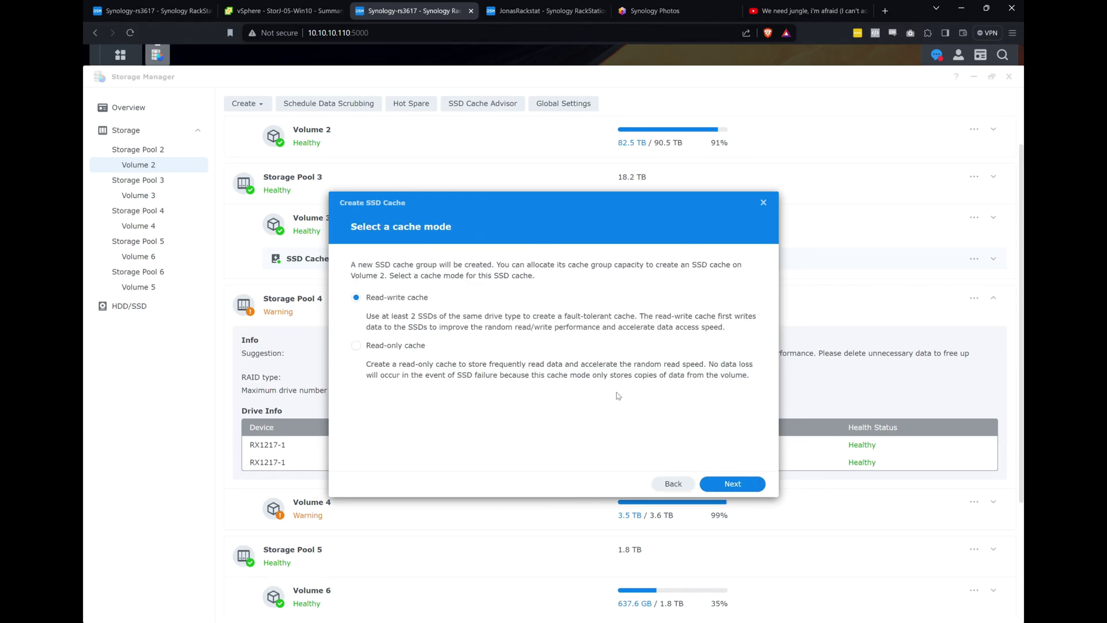
{"action": "left_click", "coordinate": [733, 486]}
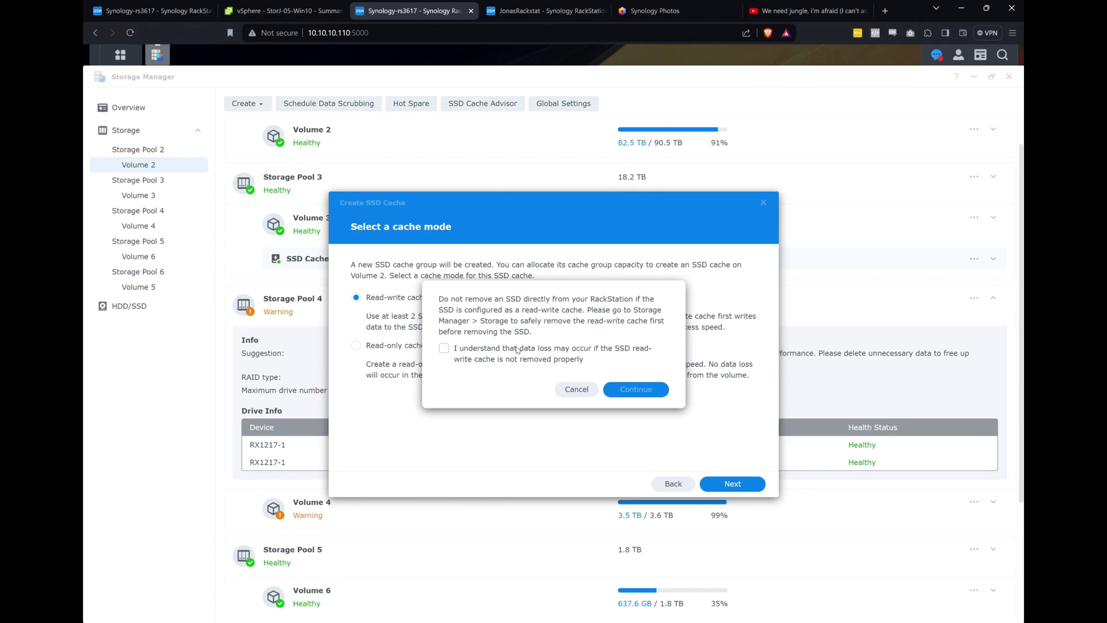
{"action": "left_click", "coordinate": [518, 350]}
{"action": "left_click", "coordinate": [640, 393]}
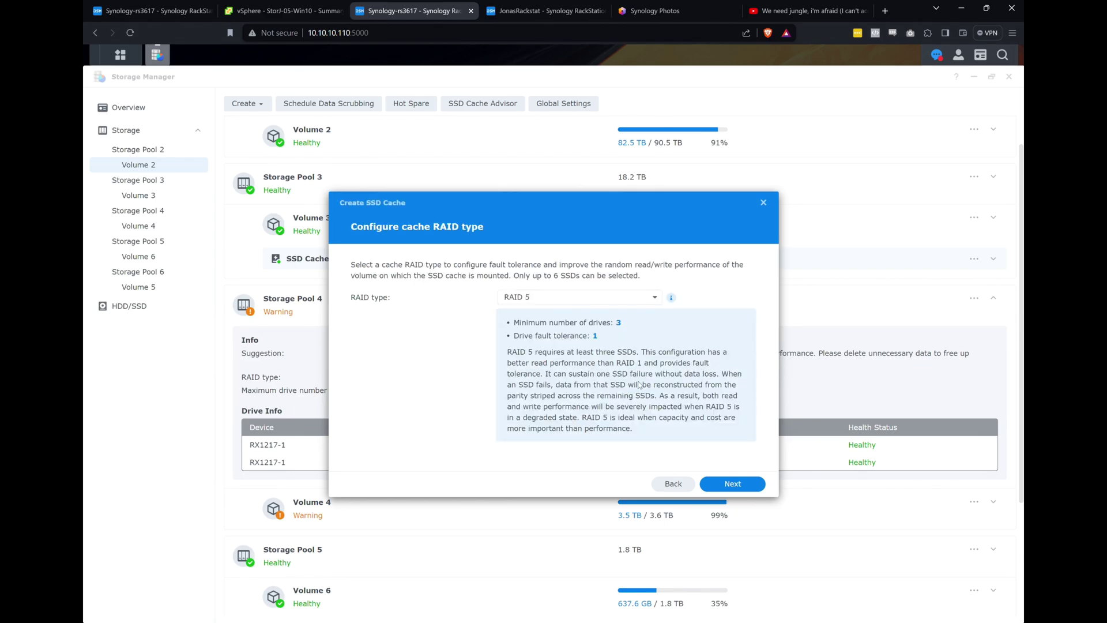
- Set the cache RAID type to RAID 10 using Drives 5, 6, 7 and 8, and accept the drive compatibility warning
{"action": "left_click", "coordinate": [630, 297]}
{"action": "left_click", "coordinate": [573, 363]}
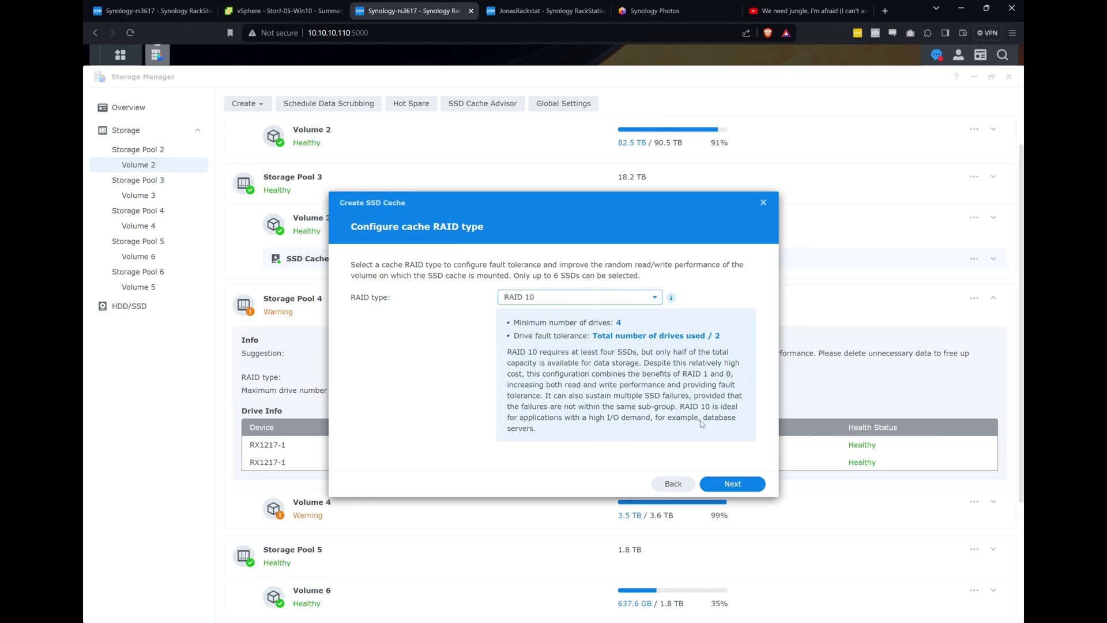
{"action": "left_click", "coordinate": [741, 486]}
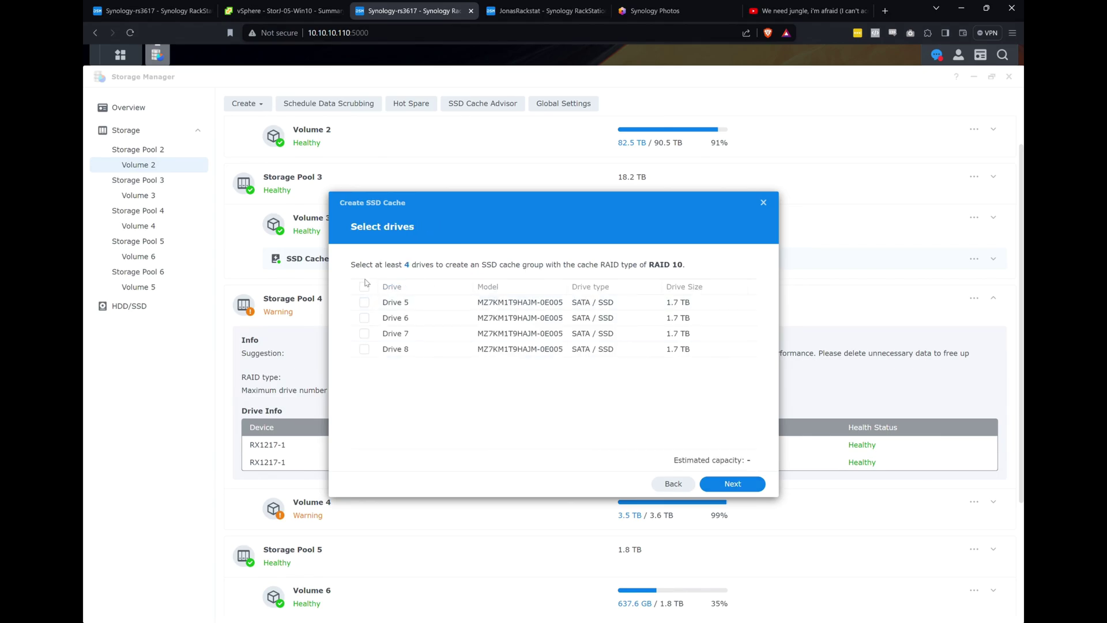
{"action": "left_click", "coordinate": [364, 286]}
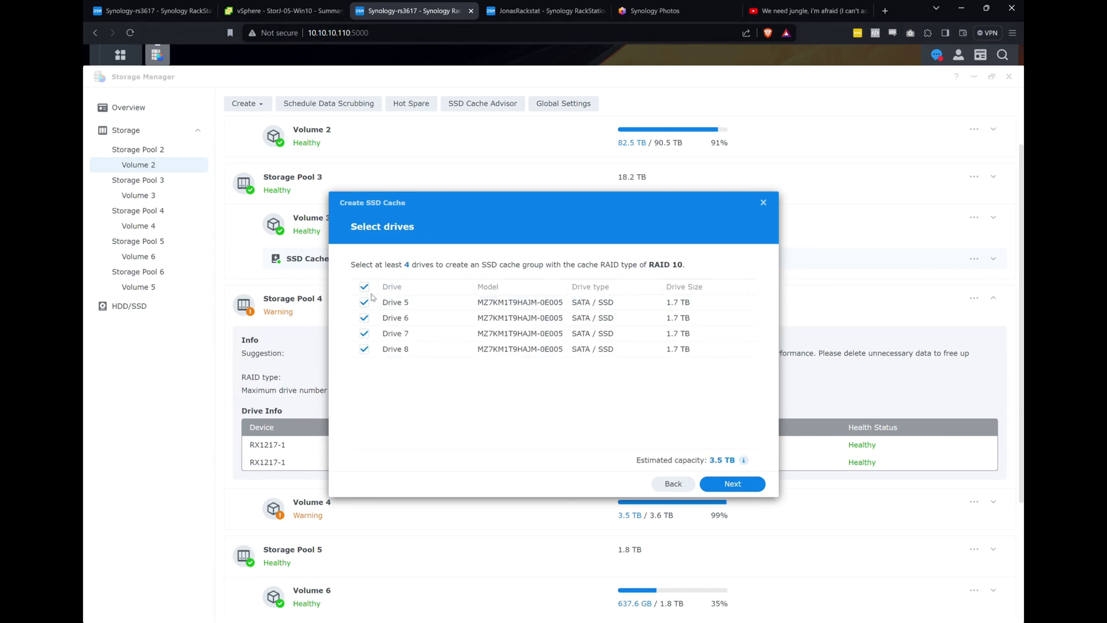
{"action": "left_click", "coordinate": [741, 485]}
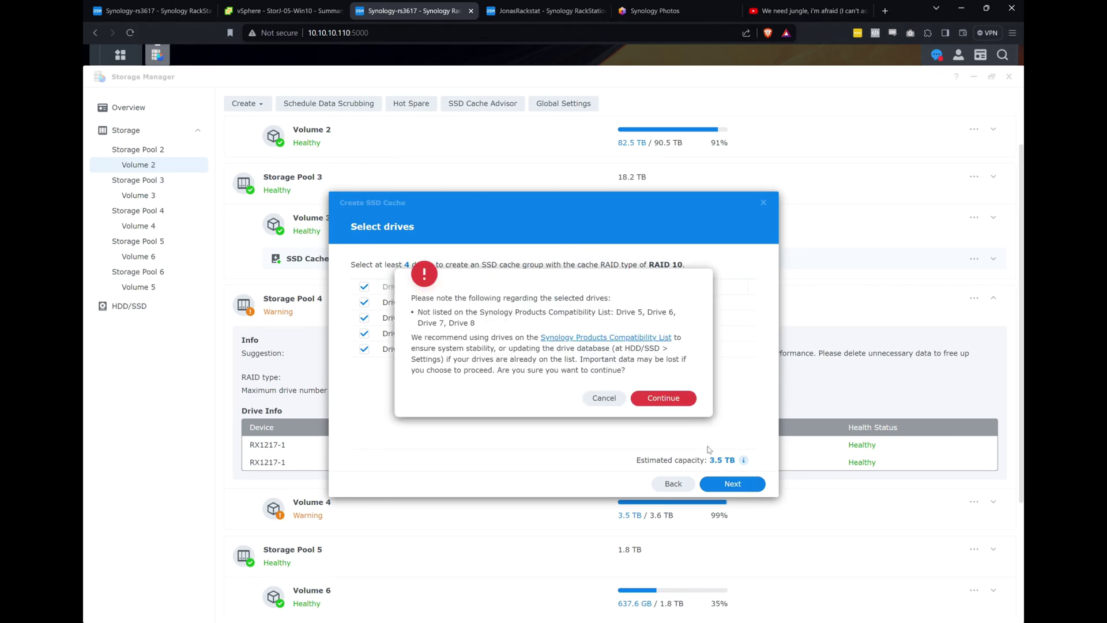
{"action": "left_click", "coordinate": [661, 399]}
- Allocate 3000 GB to the SSD cache, apply the settings, and expand the new cache's details under Volume 2
{"action": "left_click_drag", "start_coordinate": [541, 317], "coordinate": [611, 321]}
{"action": "type", "text": "000"}
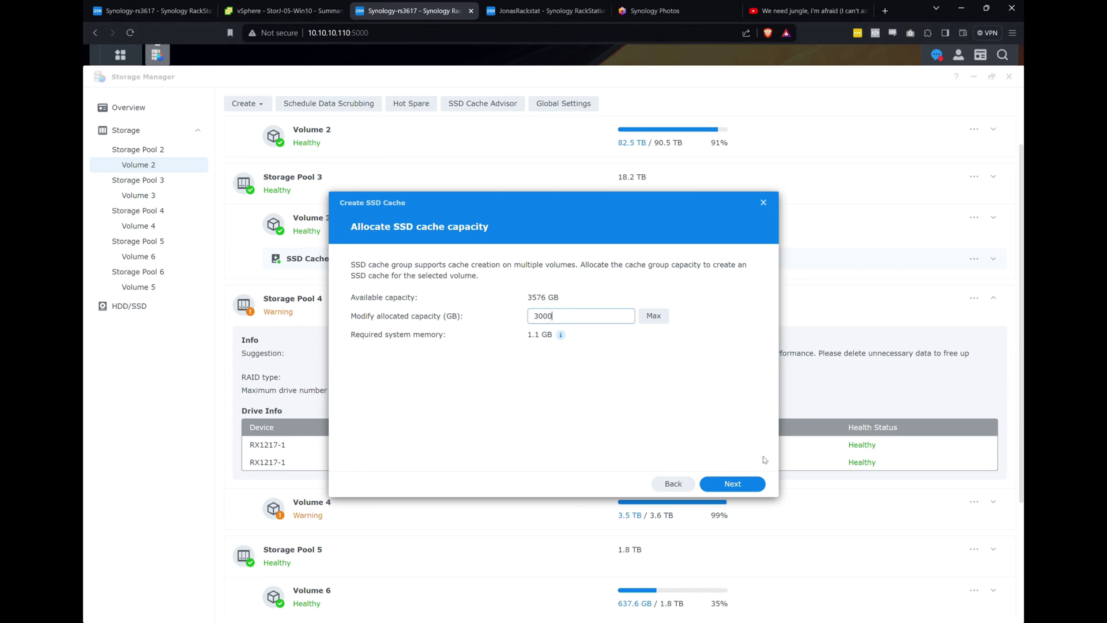
{"action": "left_click", "coordinate": [740, 486]}
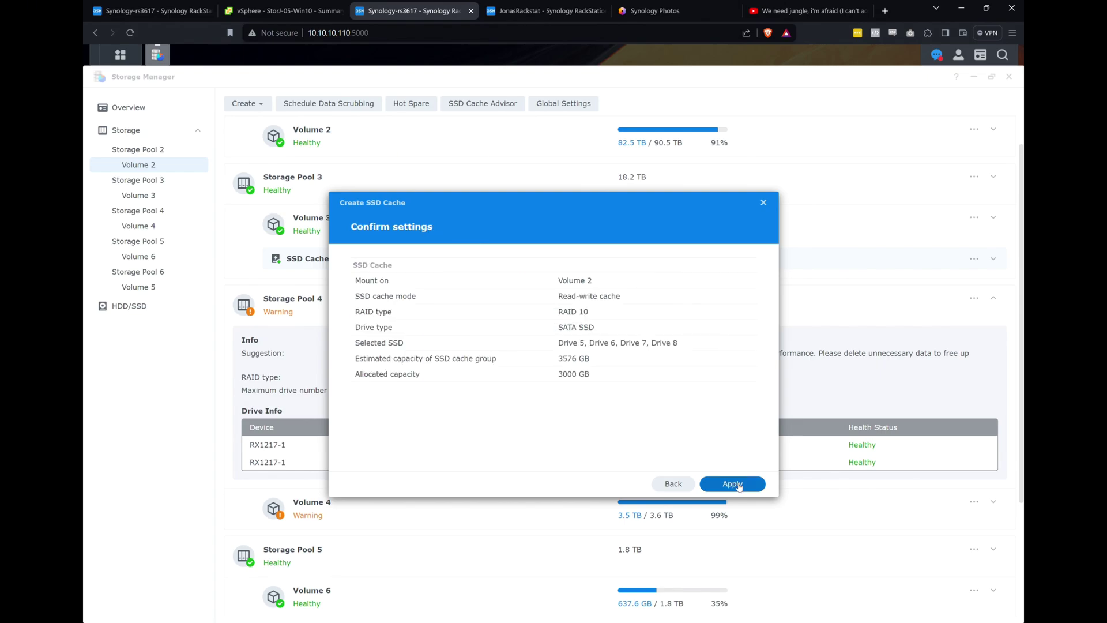
{"action": "left_click", "coordinate": [739, 486]}
{"action": "left_click", "coordinate": [643, 369]}
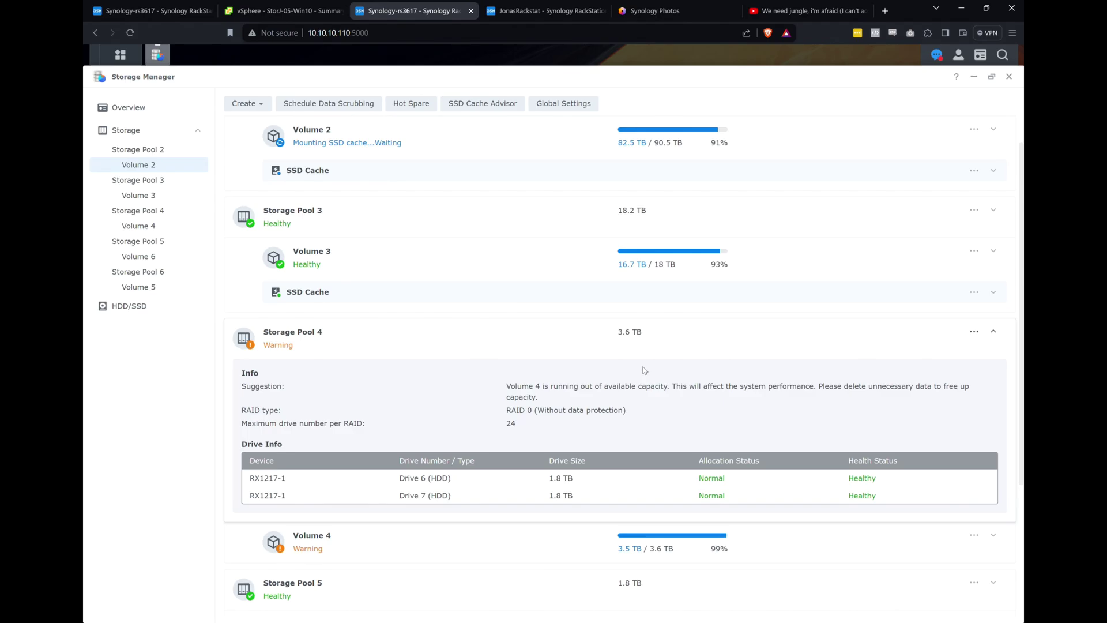
{"action": "scroll", "coordinate": [644, 369], "scroll_direction": "up", "scroll_amount": 1}
{"action": "left_click", "coordinate": [448, 211]}
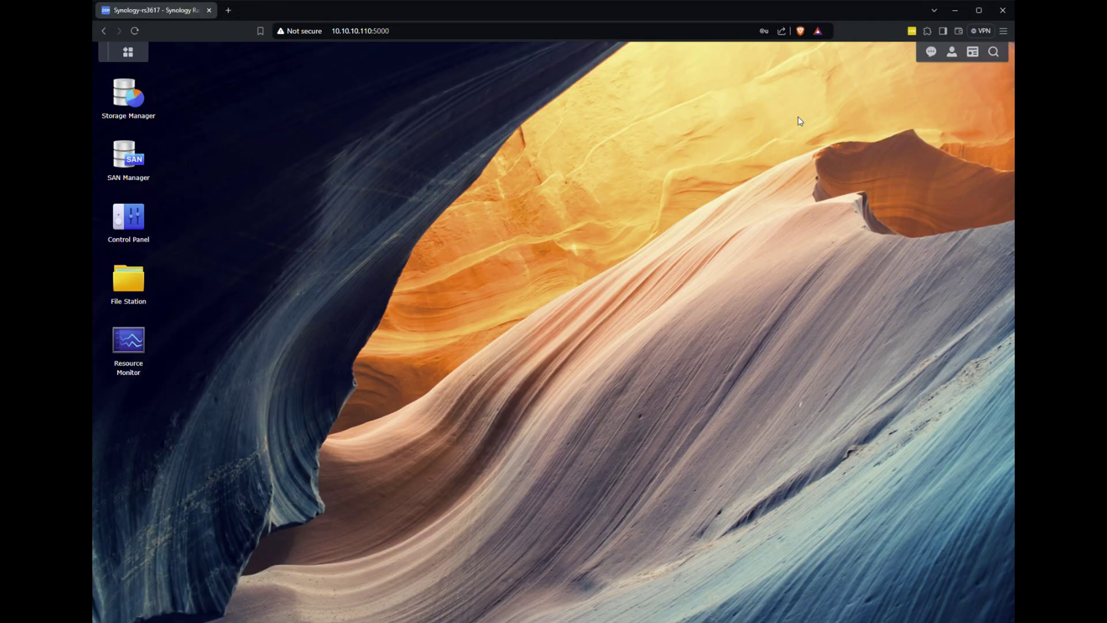
- Open Storage Manager and bring up the list of installed HDD and SSD drives
{"action": "left_click", "coordinate": [138, 109]}
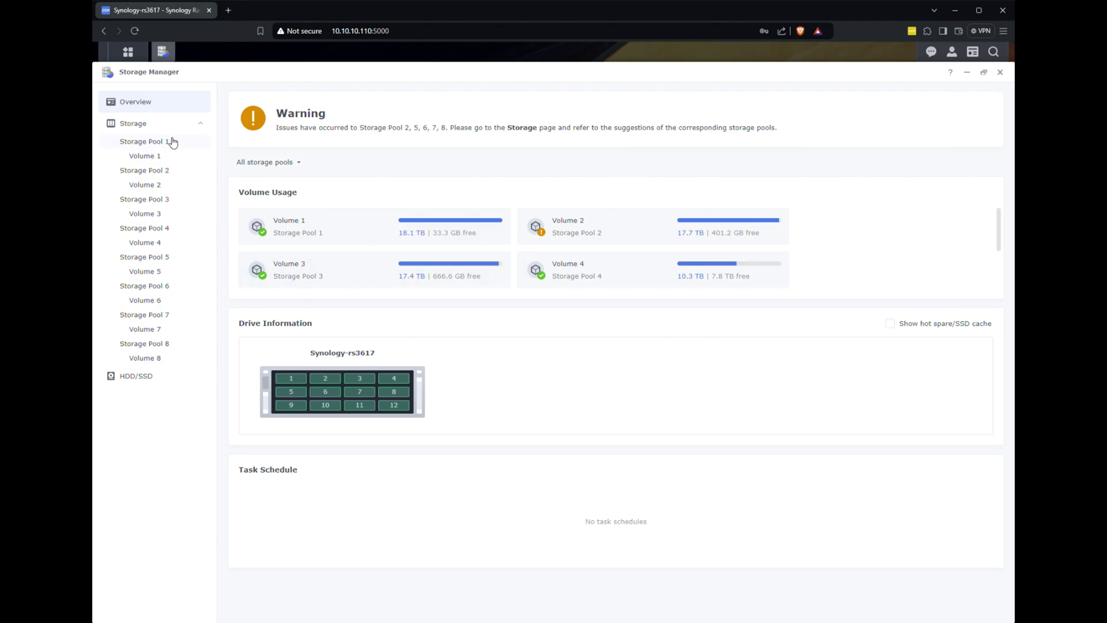
{"action": "left_click", "coordinate": [154, 382]}
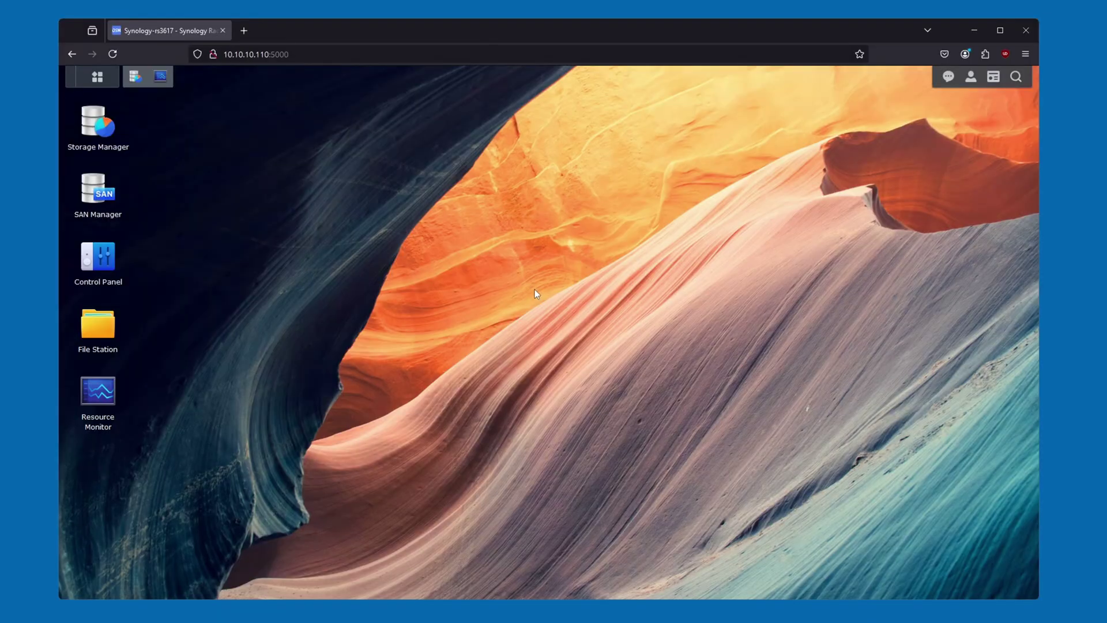
- Switch to Resource Monitor and list the individual drives' utilization and read/write speeds for the disk performance view
{"action": "left_click", "coordinate": [159, 77]}
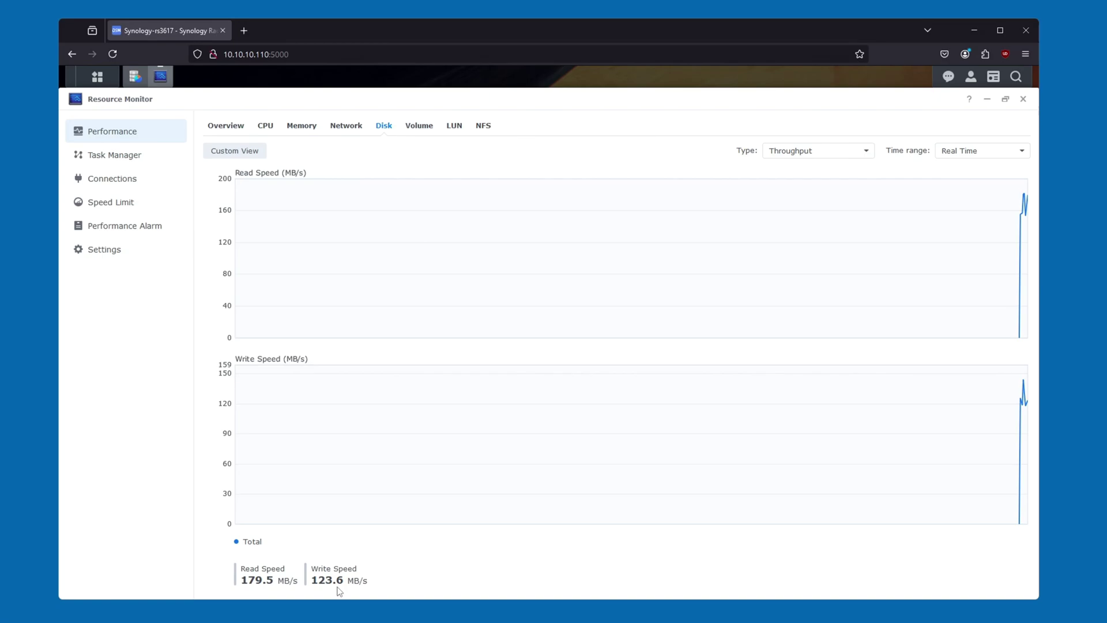
{"action": "left_click", "coordinate": [234, 155]}
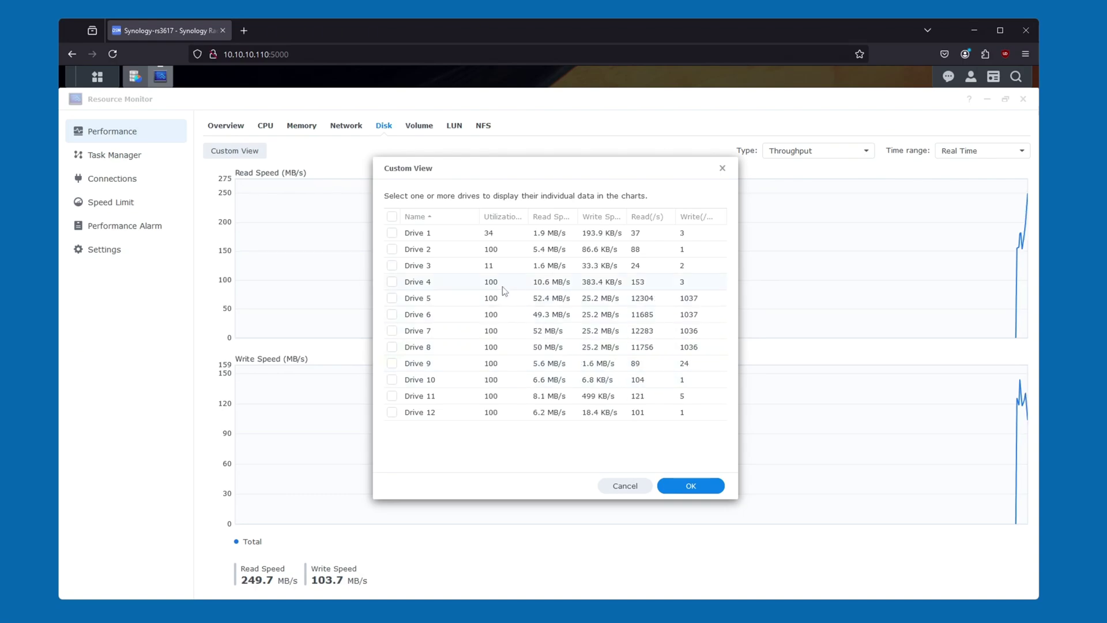
- Return to Storage Manager and review the SSD cache hit rate and composition for Volumes 1 through 8
{"action": "left_click", "coordinate": [140, 78]}
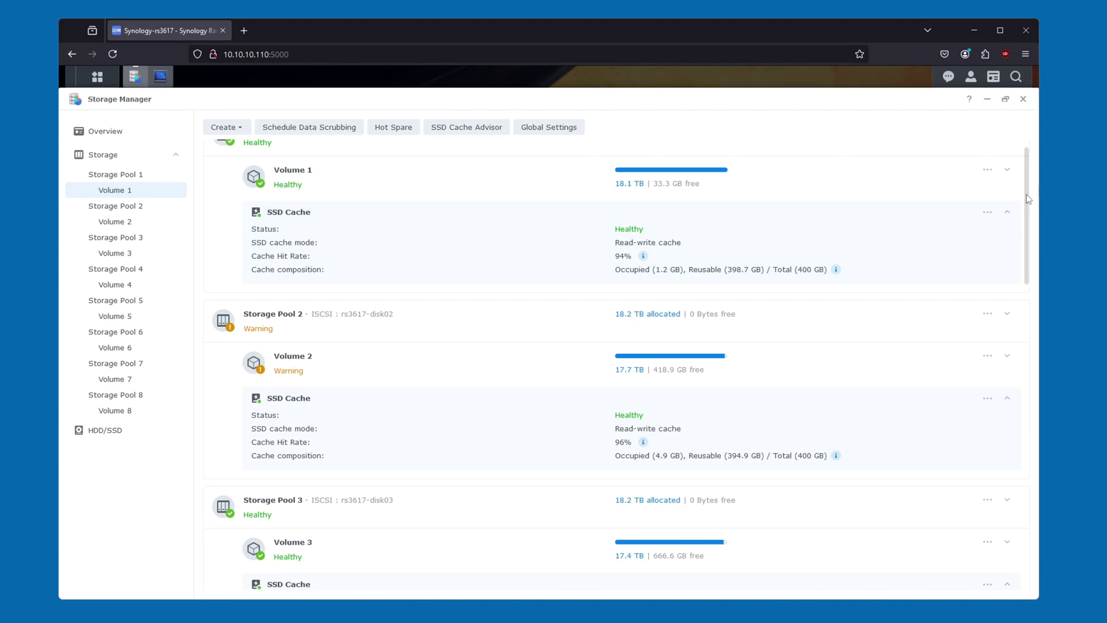
{"action": "left_click_drag", "start_coordinate": [1023, 213], "coordinate": [1027, 253]}
{"action": "scroll", "coordinate": [1027, 254], "scroll_direction": "down", "scroll_amount": 3}
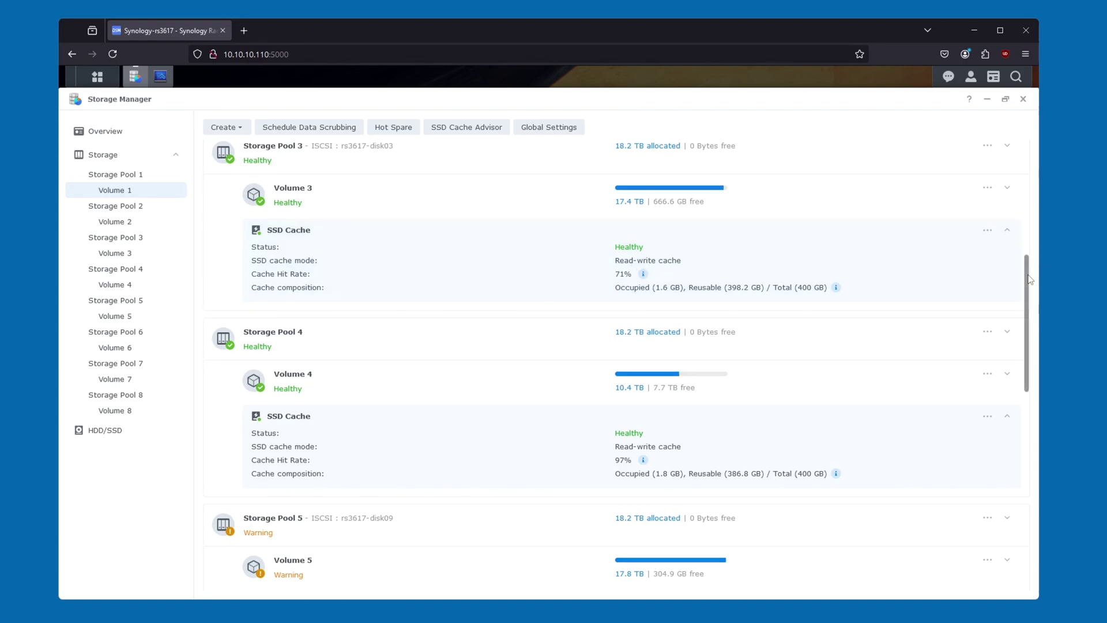
{"action": "left_click_drag", "start_coordinate": [1029, 280], "coordinate": [1029, 334]}
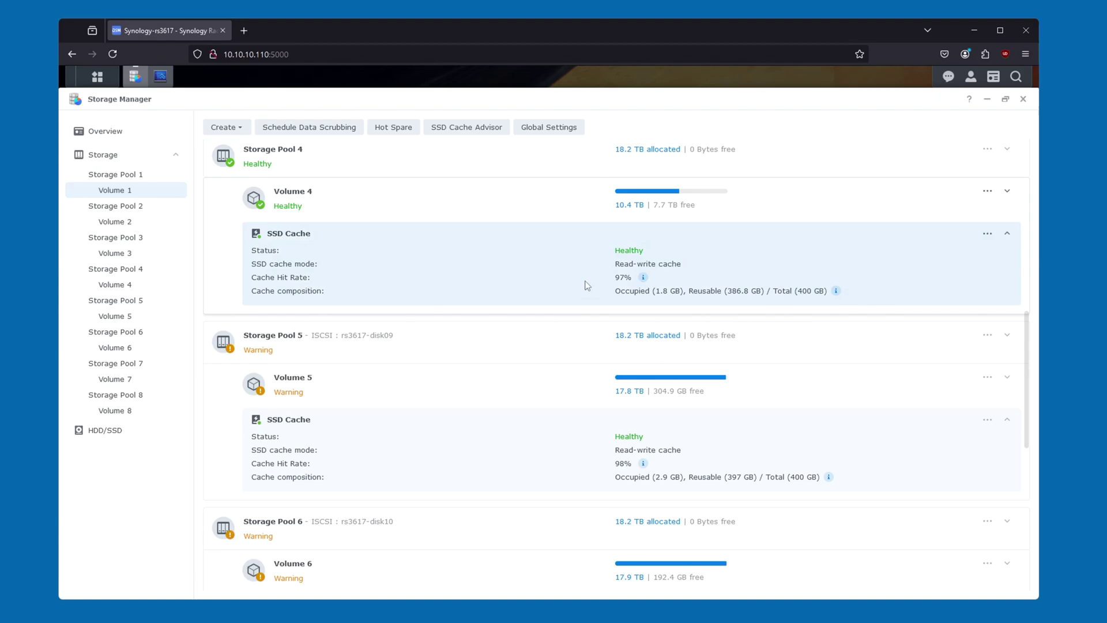
{"action": "left_click_drag", "start_coordinate": [1027, 353], "coordinate": [1022, 525]}
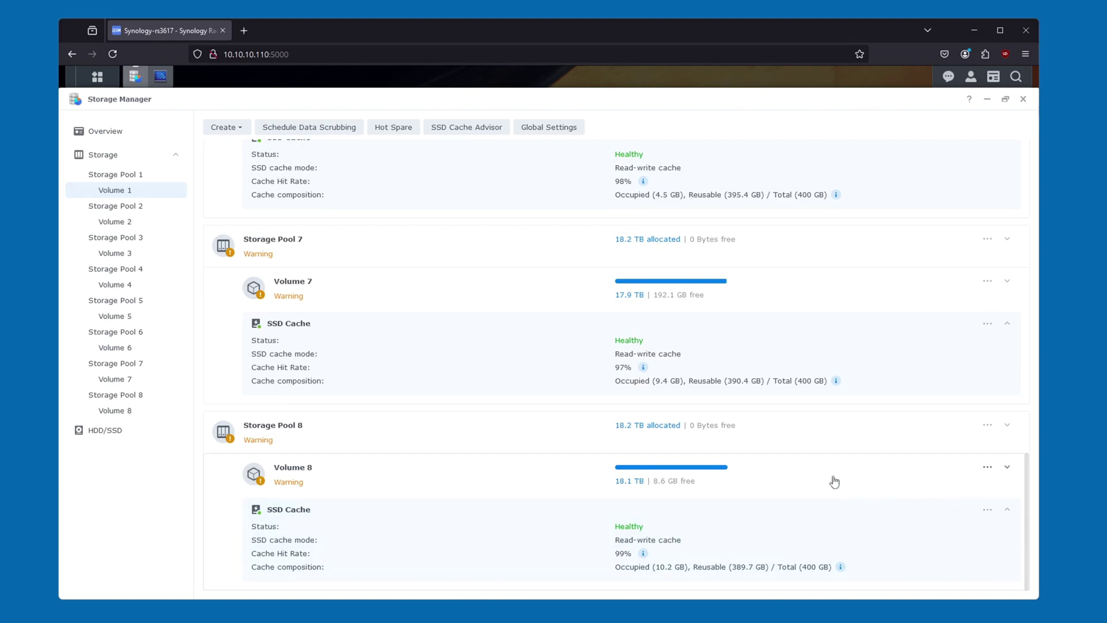